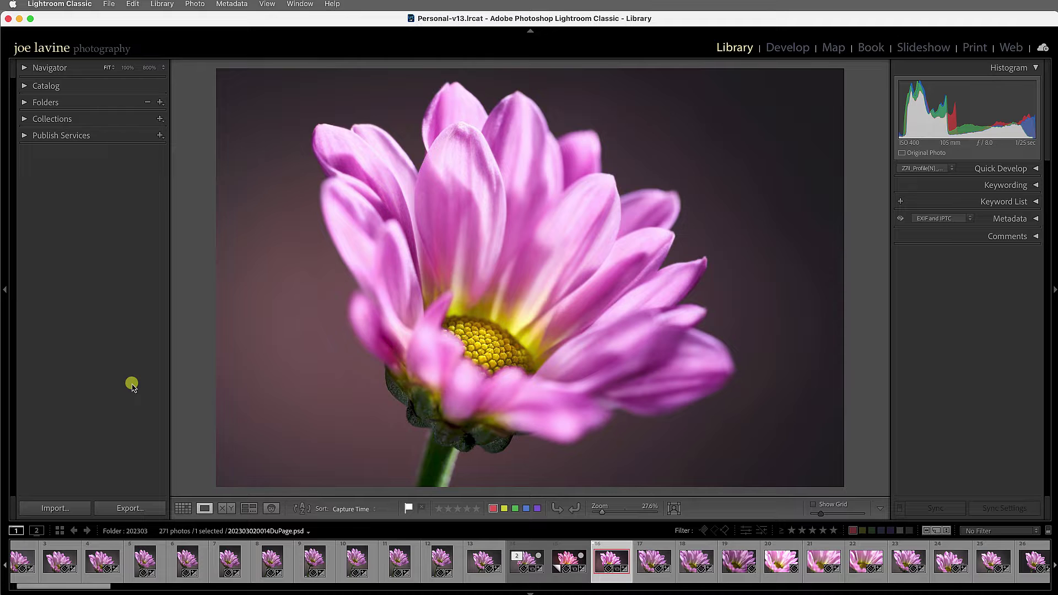
- Open Lightroom Classic Preferences to the Performance settings with camera raw and video cache options
click(86, 5)
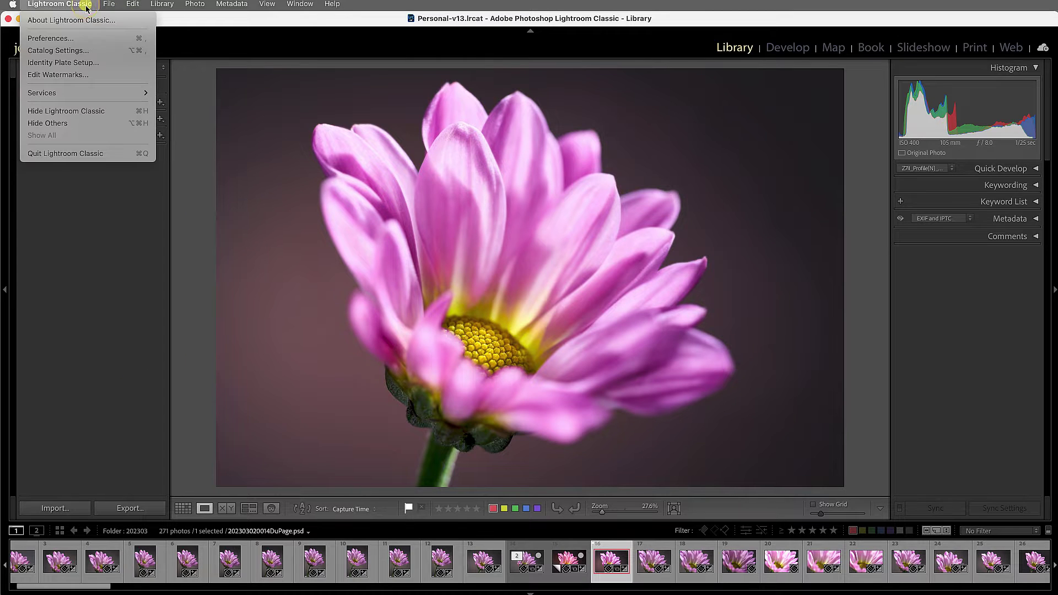
click(73, 39)
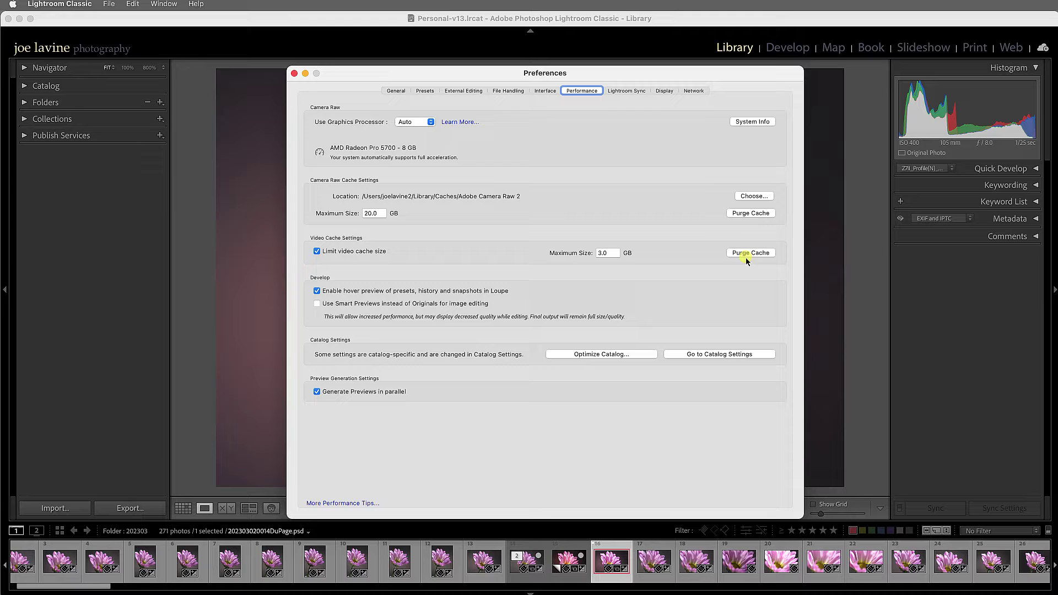
- Start Optimize Catalog, then cancel the confirmation so the catalog stays unoptimized
click(598, 356)
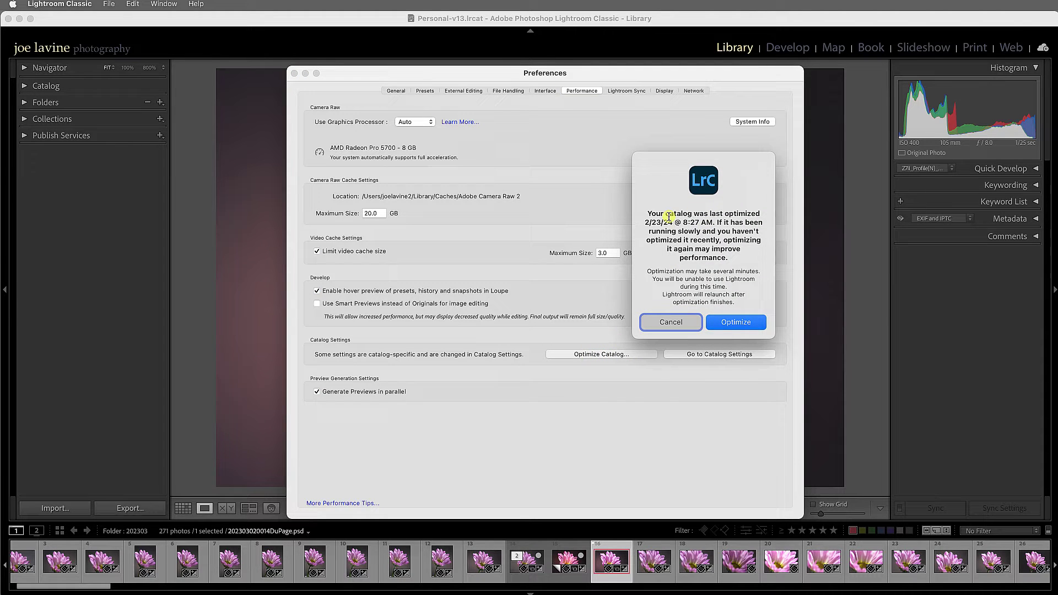
click(671, 323)
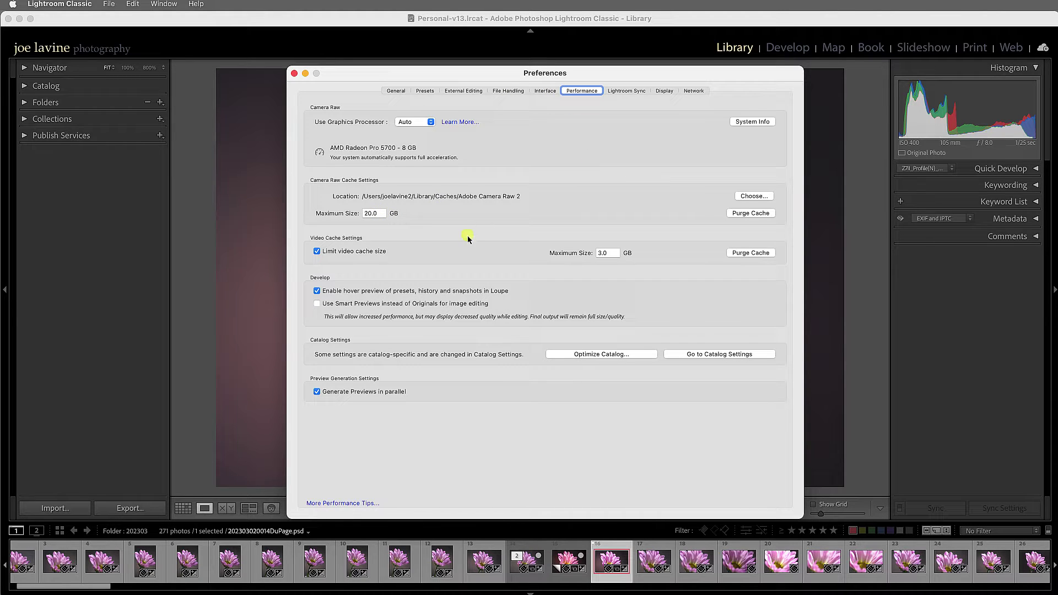
- In Catalog Settings File Handling, keep Standard Preview Size at 1440 pixels, then close the dialog
click(707, 355)
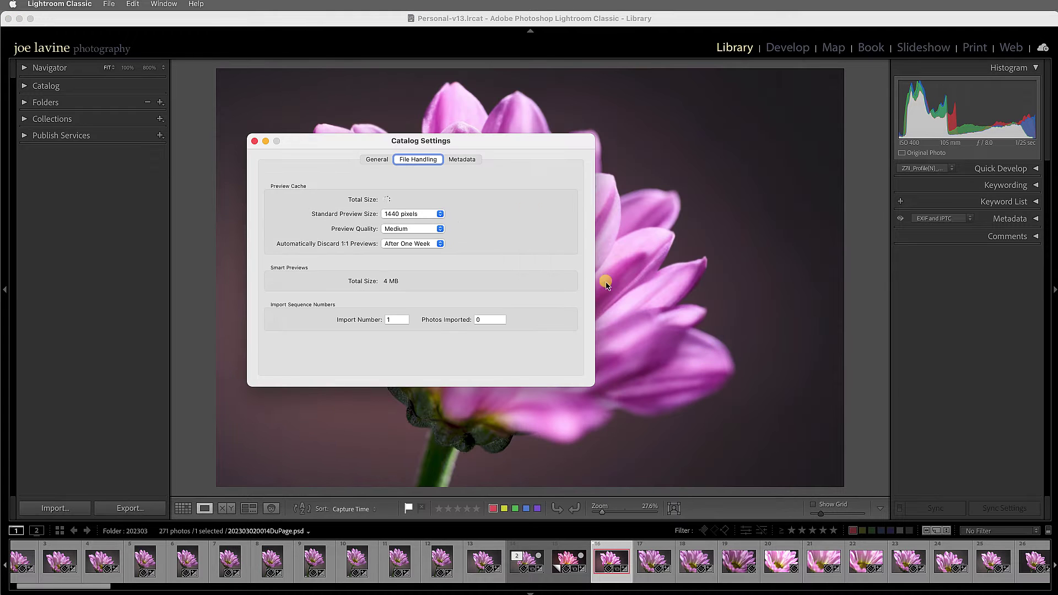
drag(491, 142, 622, 162)
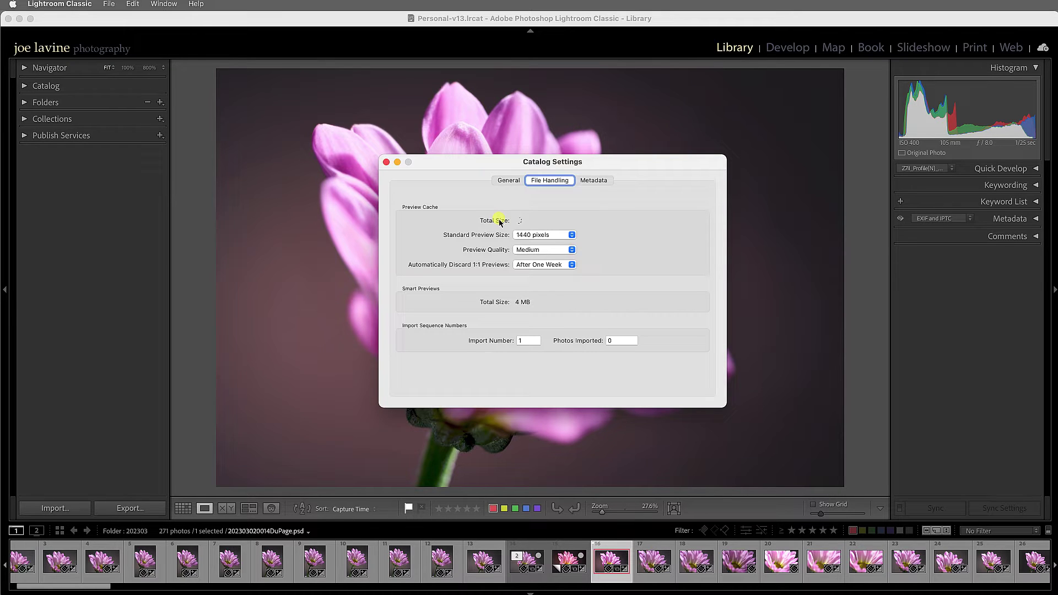
click(534, 237)
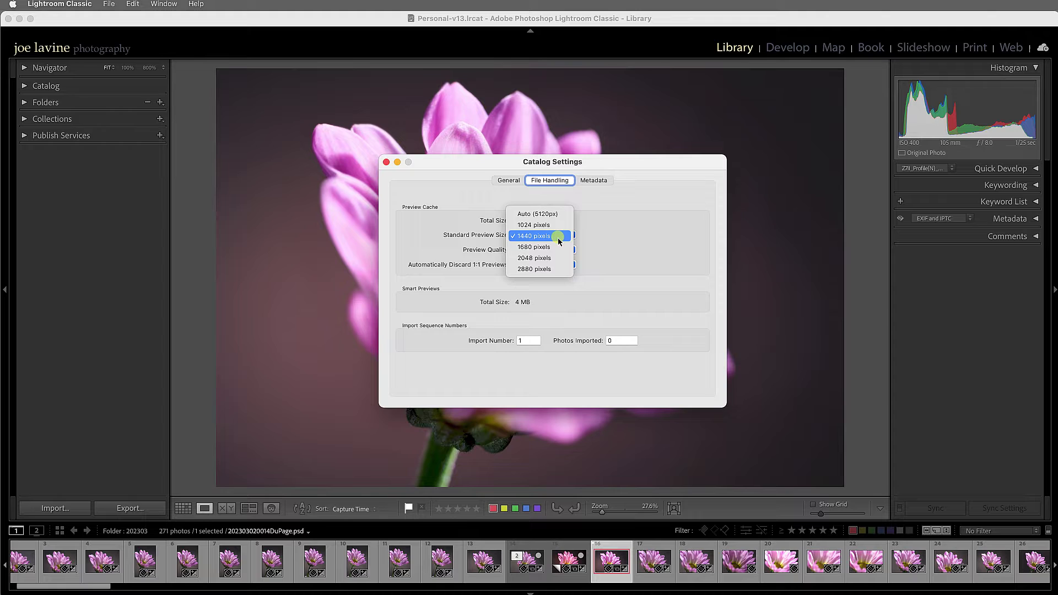
click(557, 237)
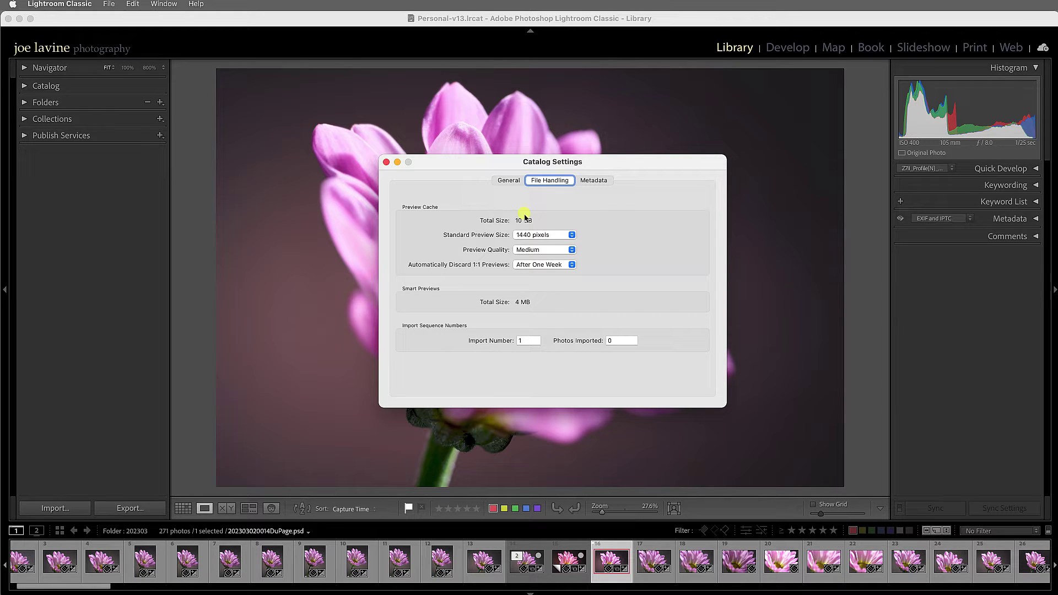
click(386, 162)
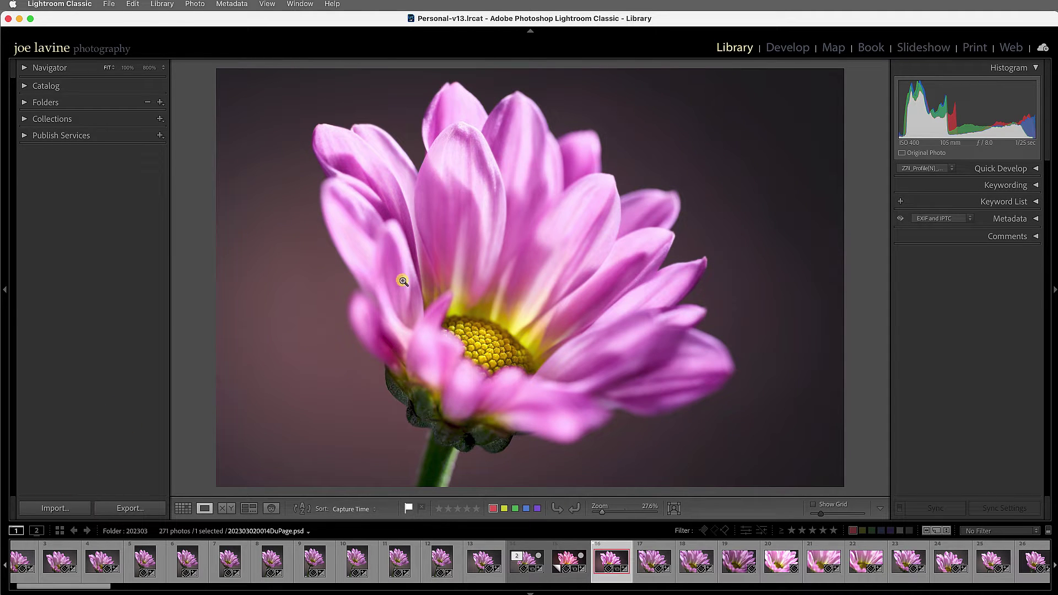
- In the Import window, keep Build Previews at Minimal with Build Smart Previews off
click(52, 507)
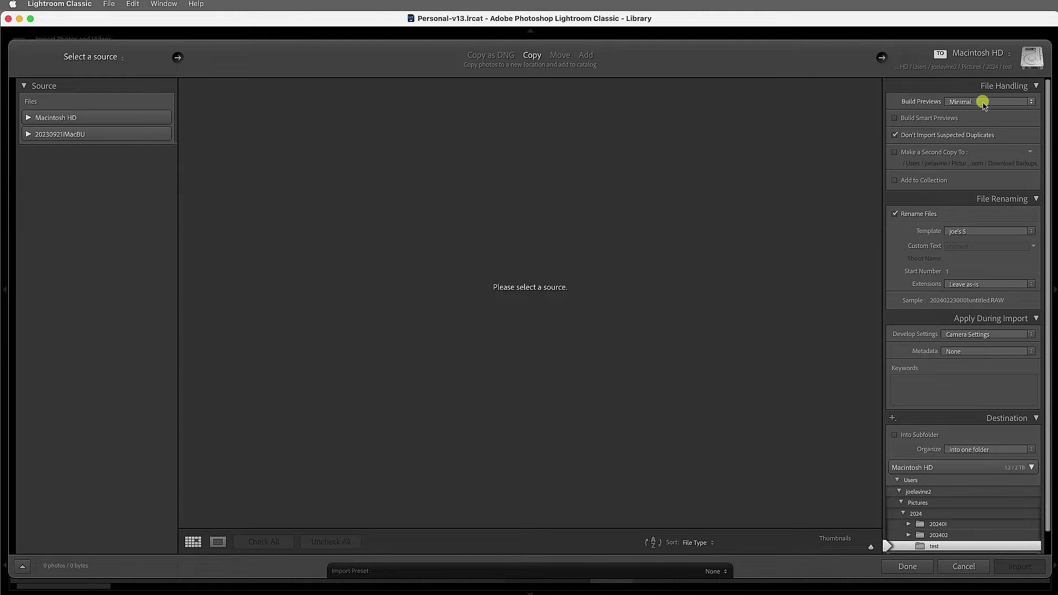
click(1031, 104)
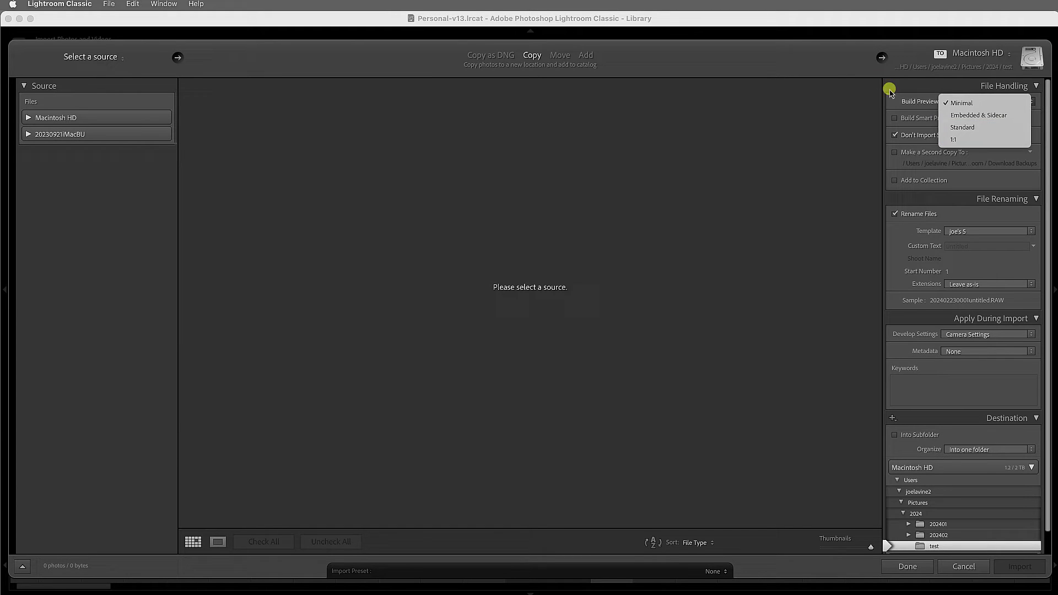
click(823, 59)
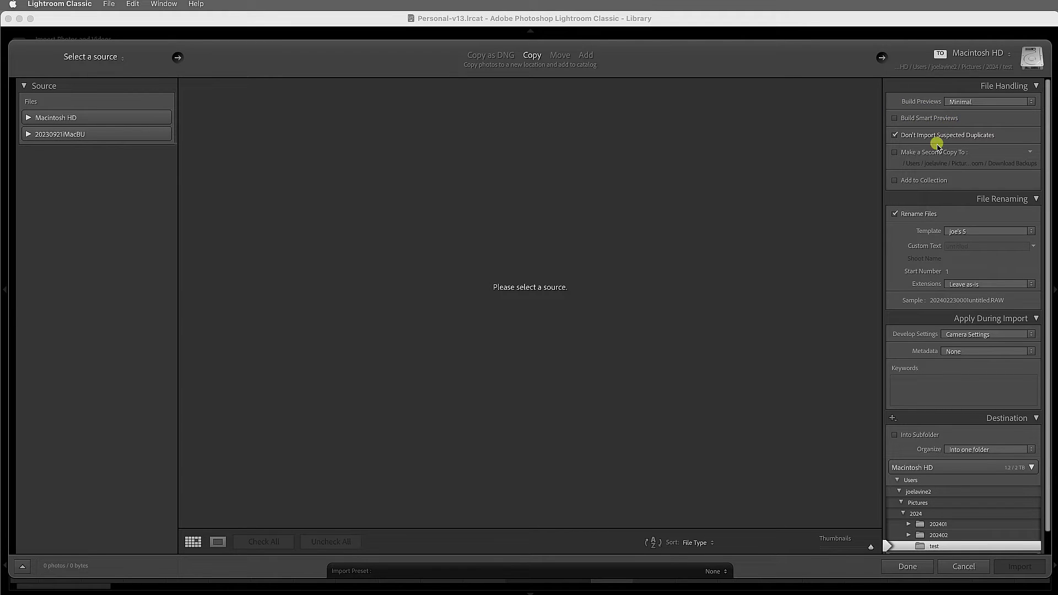
- Cancel the import and select the stacked NEF versions of the flower photo
click(963, 569)
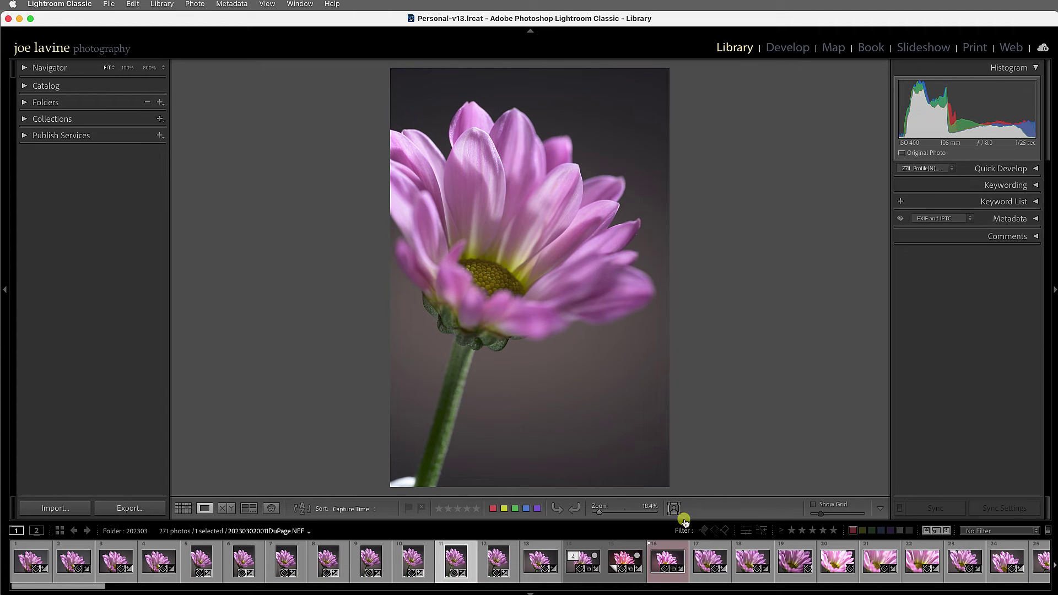
click(625, 561)
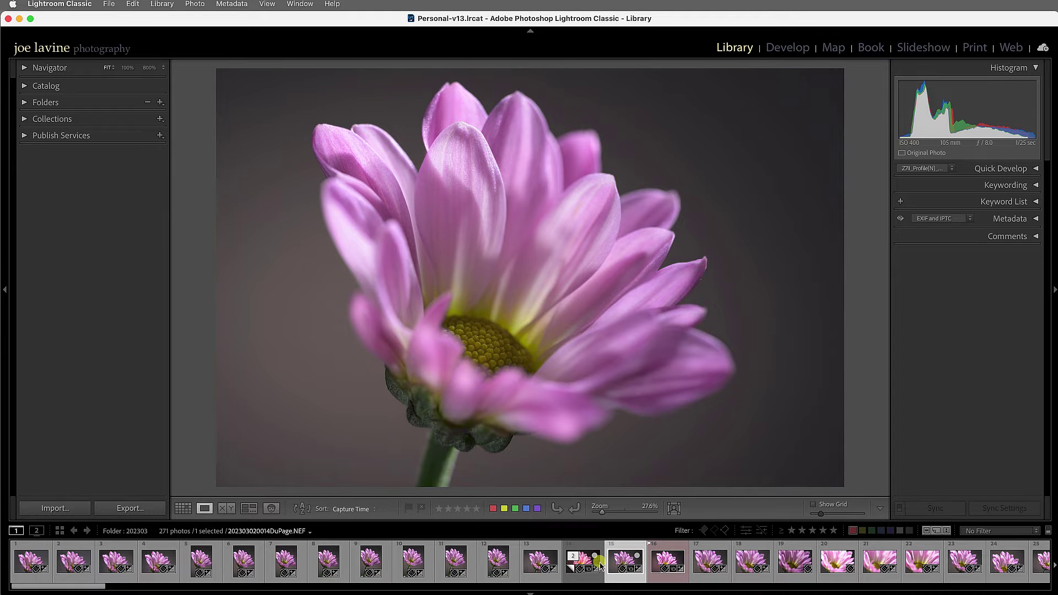
click(584, 562)
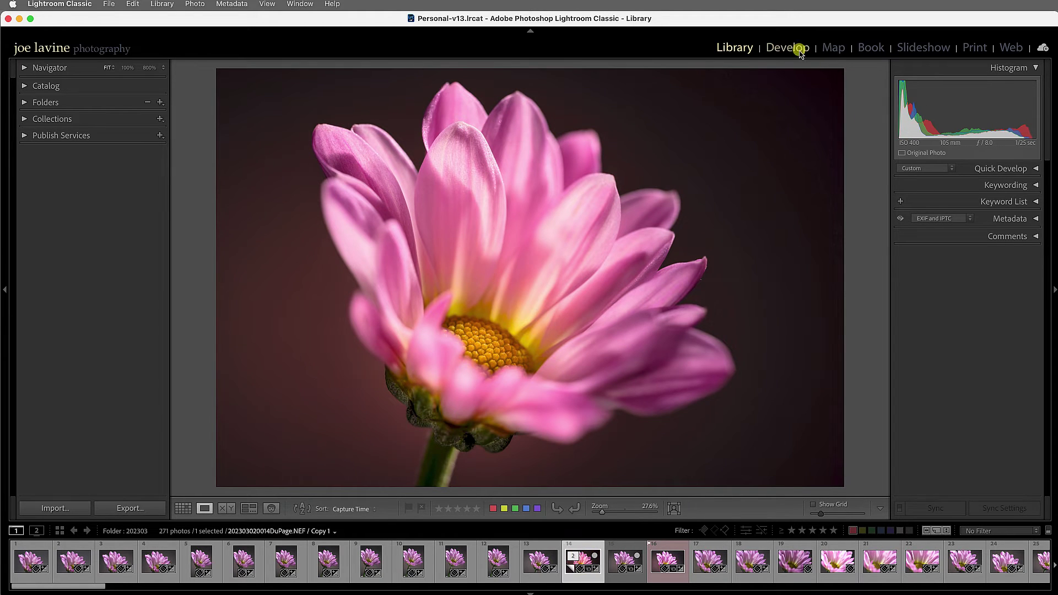
- In Develop, collapse Detail and expand Lens Corrections for the flower copy
click(799, 48)
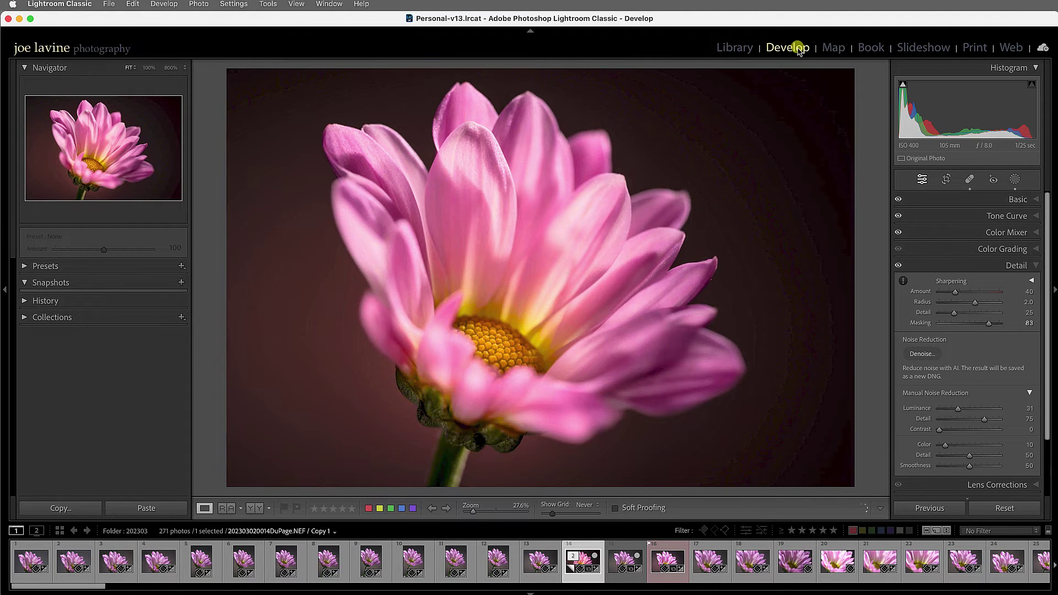
click(1039, 265)
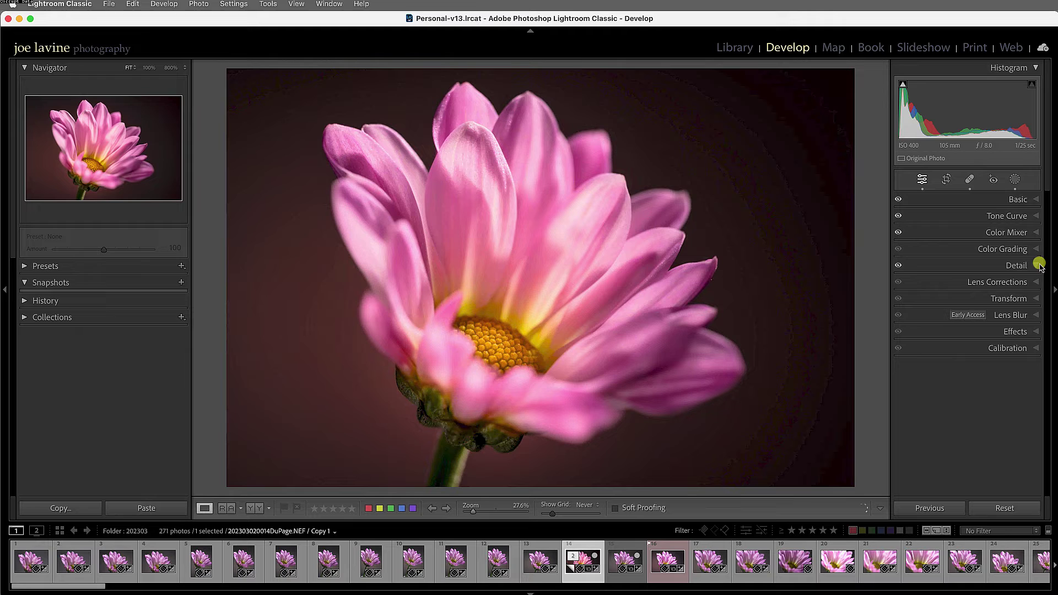
click(1039, 266)
click(1037, 286)
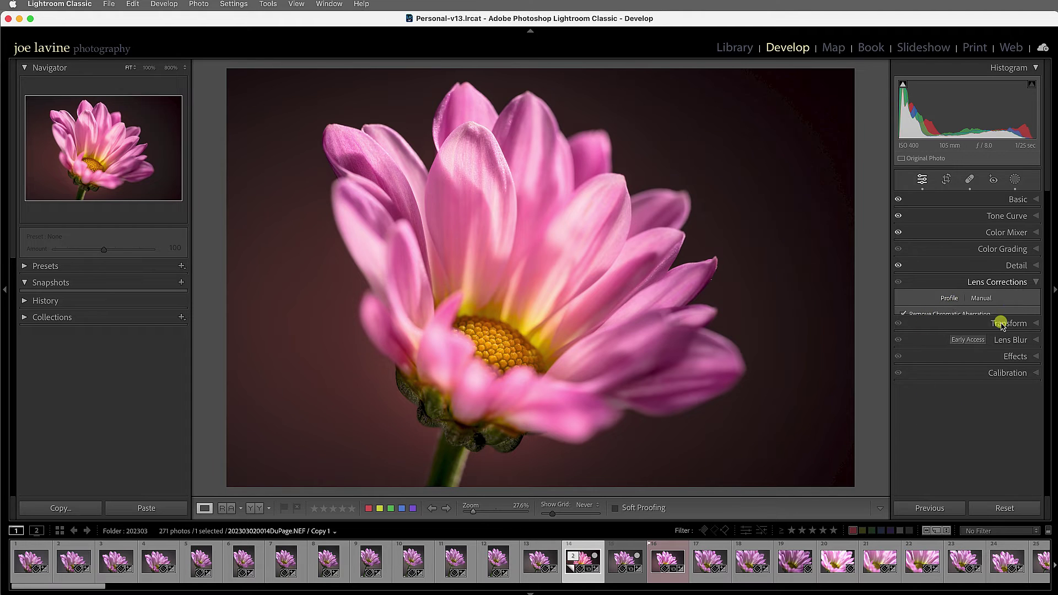
- Collapse Lens Corrections, expand Transform, and bring the Basic tone panel into view
click(1037, 285)
click(1037, 301)
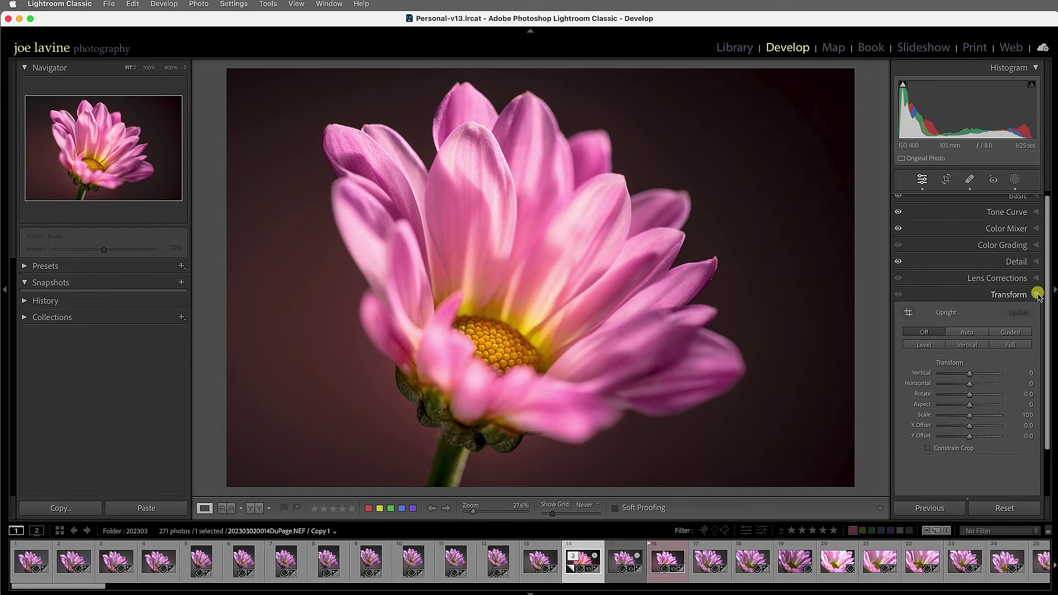
click(1037, 296)
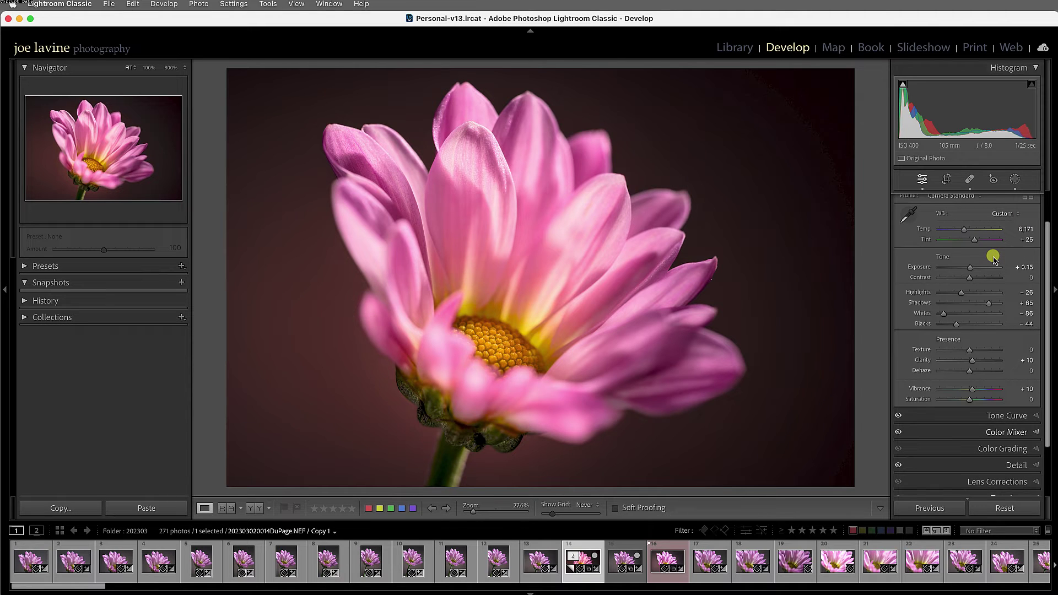
click(1026, 202)
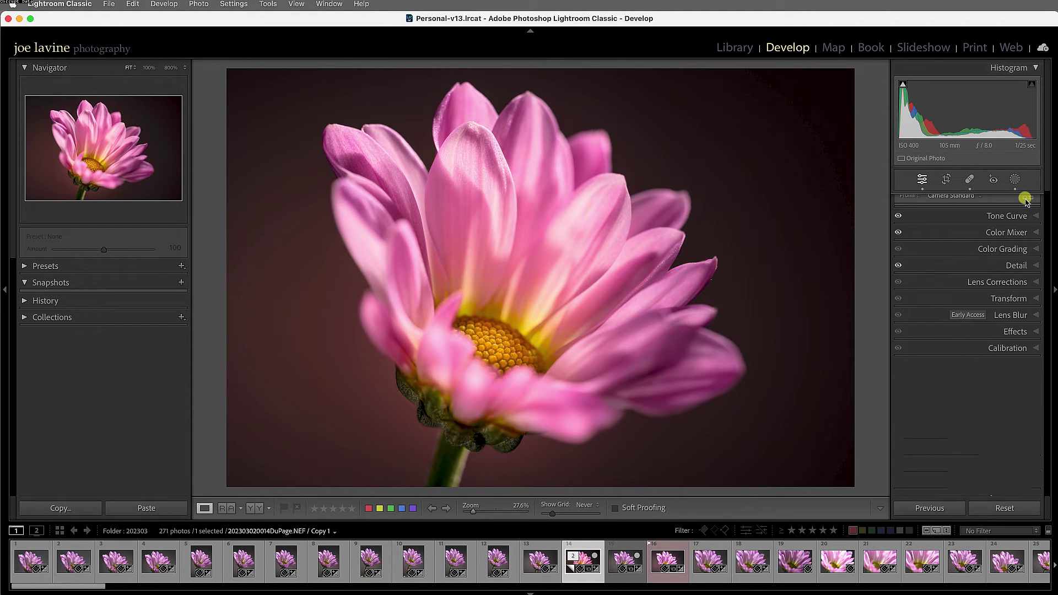
click(1015, 179)
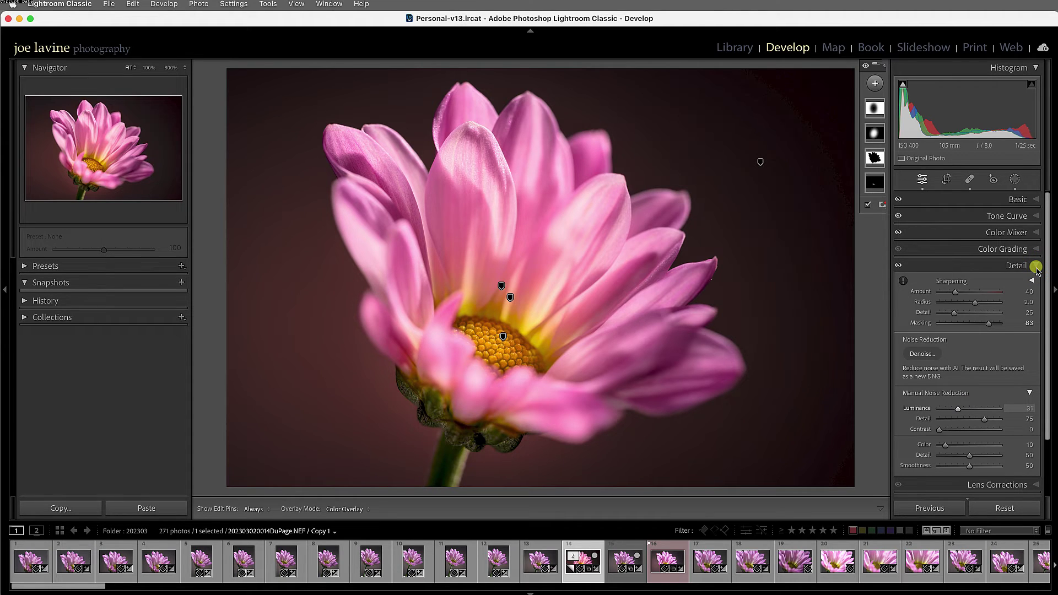
click(1038, 270)
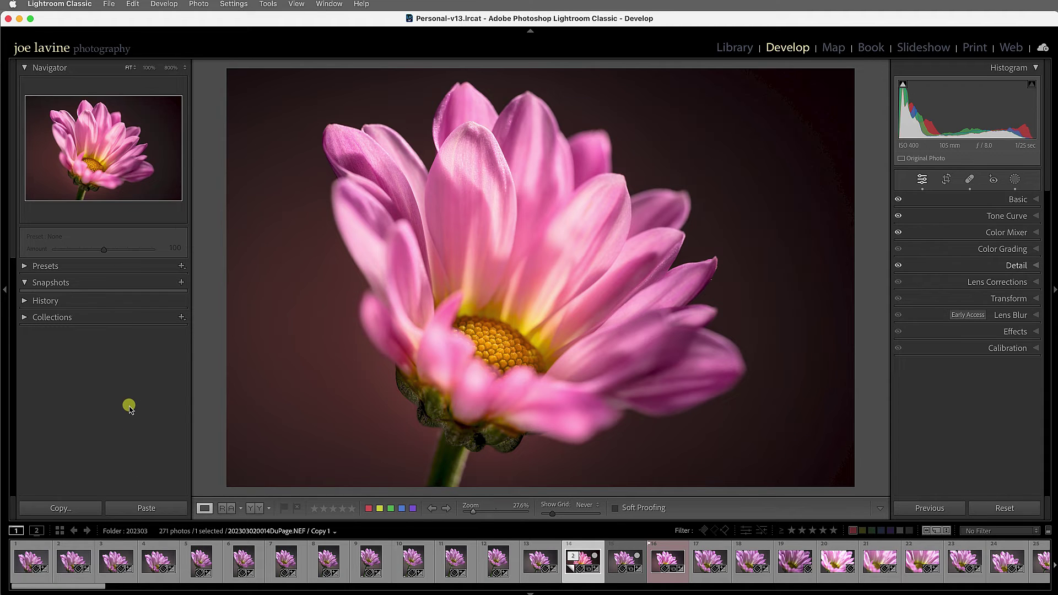
- Show the flower copy's History panel, then return to Library with E
key(ctrl+super+3)
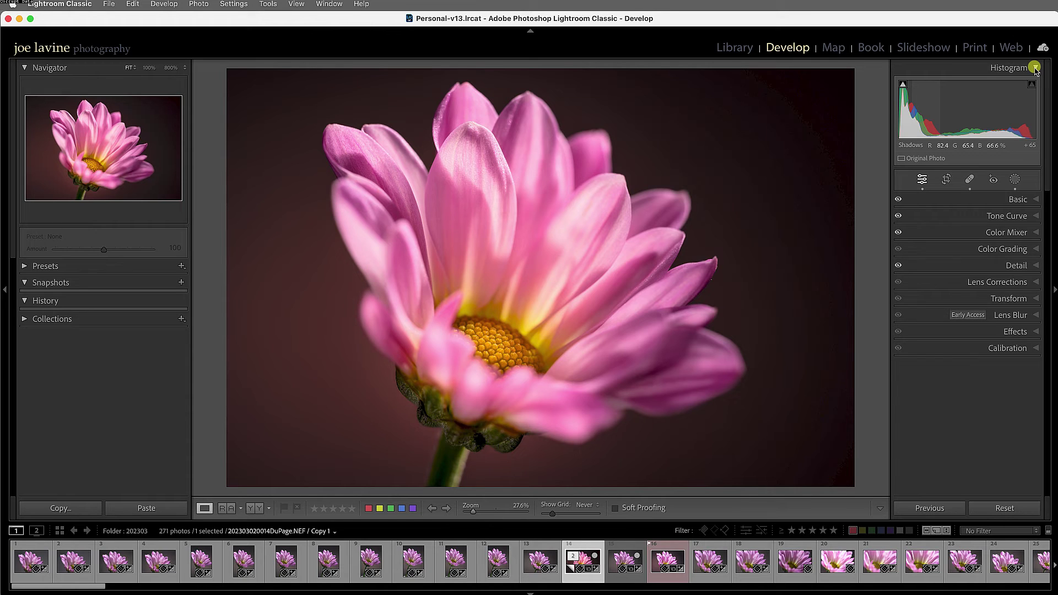
key(e)
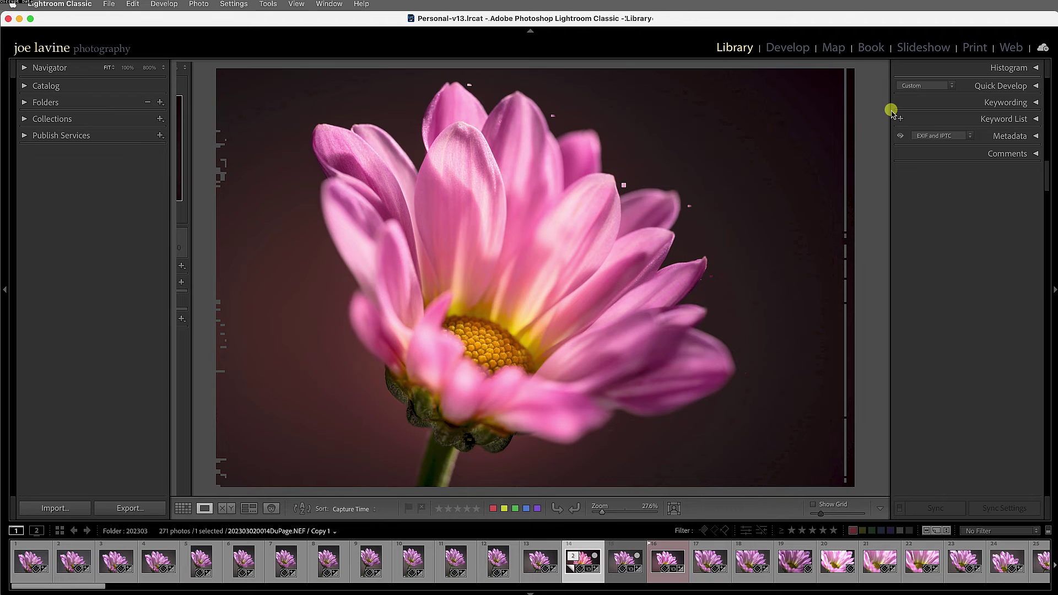
- Open the Import window with Cmd+Shift+I, with no source selected
key(super+shift+i)
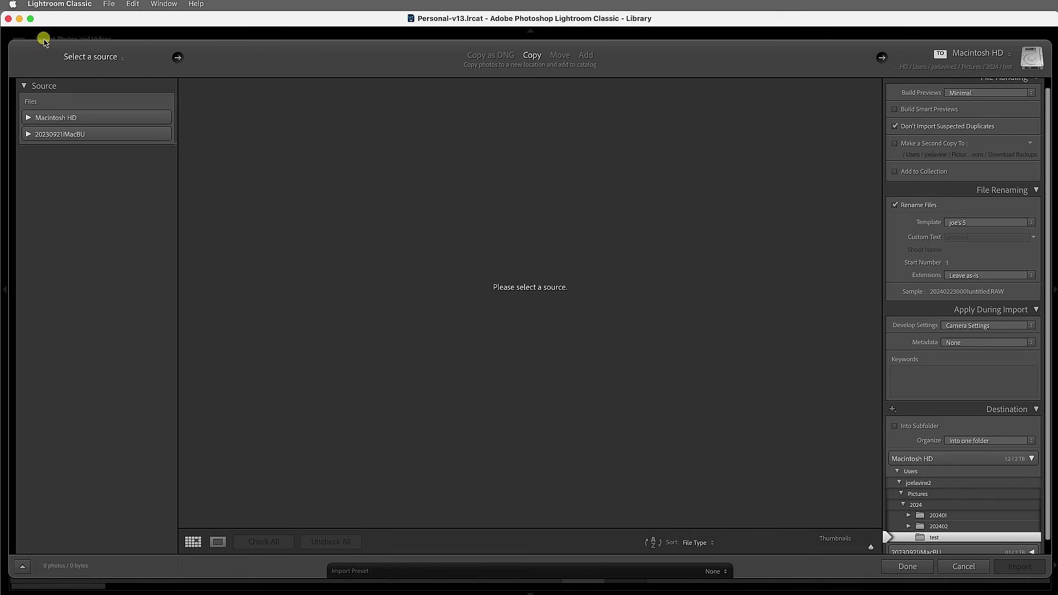
- Cancel the Import window with Esc
key(Escape)
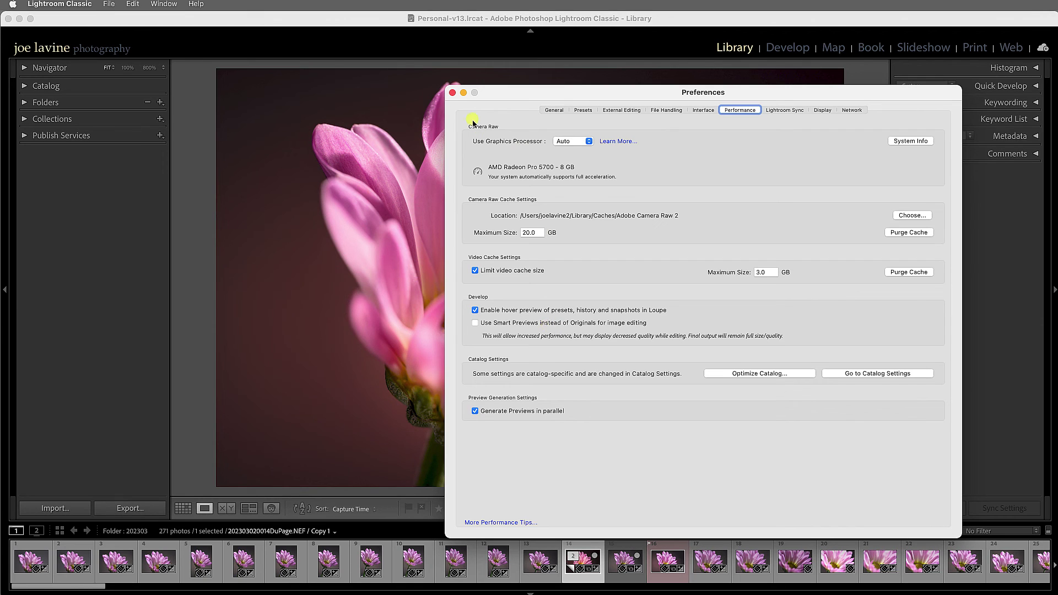
- Close the Lightroom Classic Preferences window, leaving smart previews for editing switched off
click(451, 93)
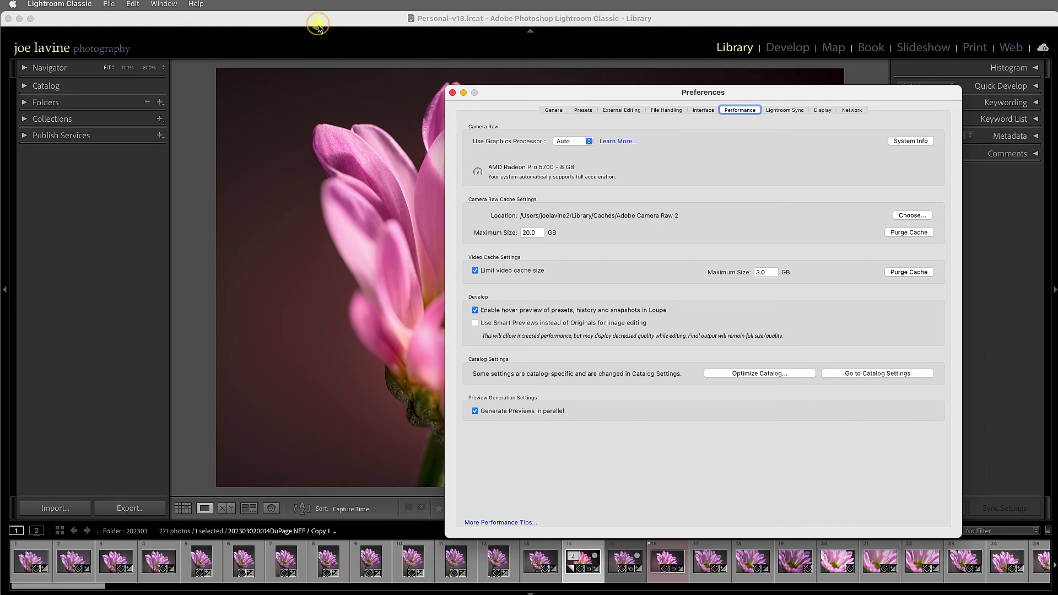